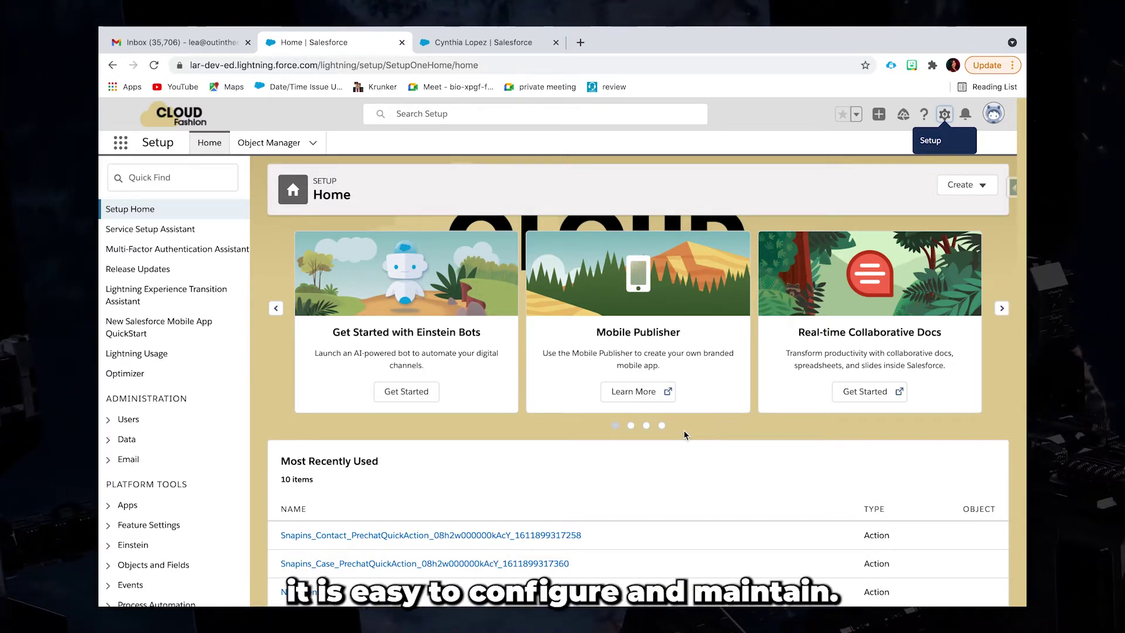
- Search Setup's Quick Find for 'flows' and open the Personalised Email Template flow
{"action": "left_click", "coordinate": [939, 118]}
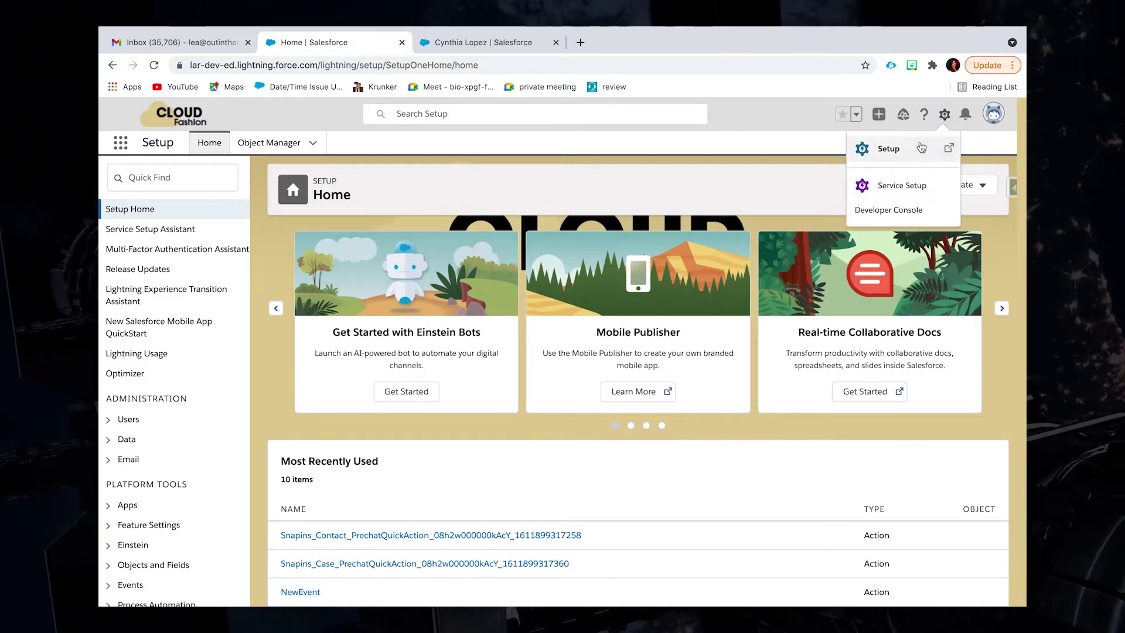
{"action": "left_click", "coordinate": [915, 145]}
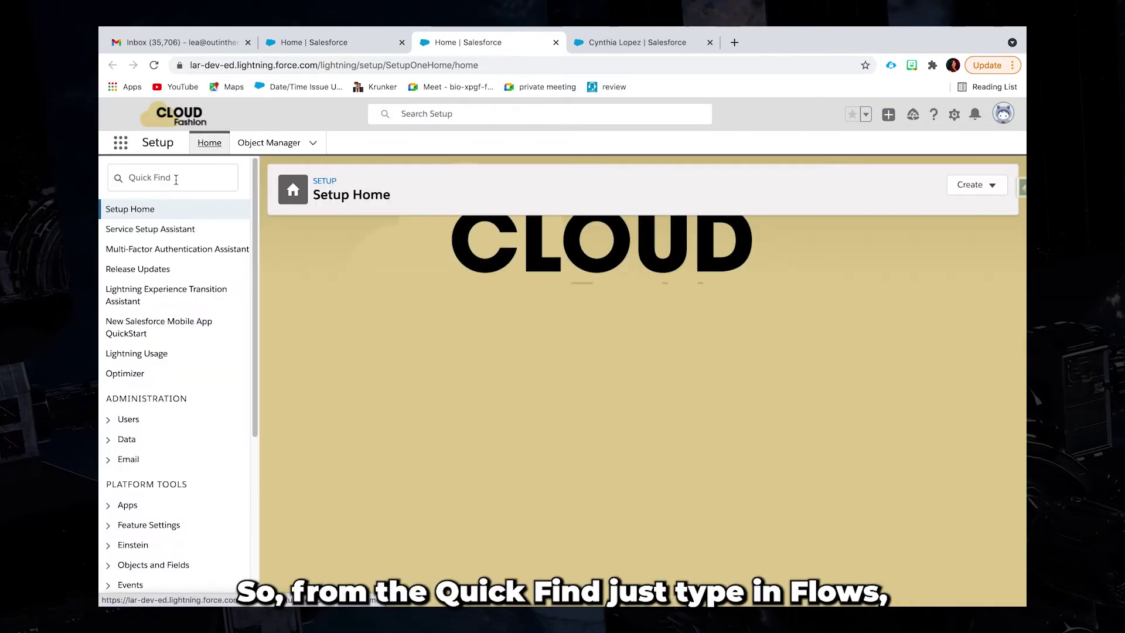
{"action": "left_click", "coordinate": [174, 179]}
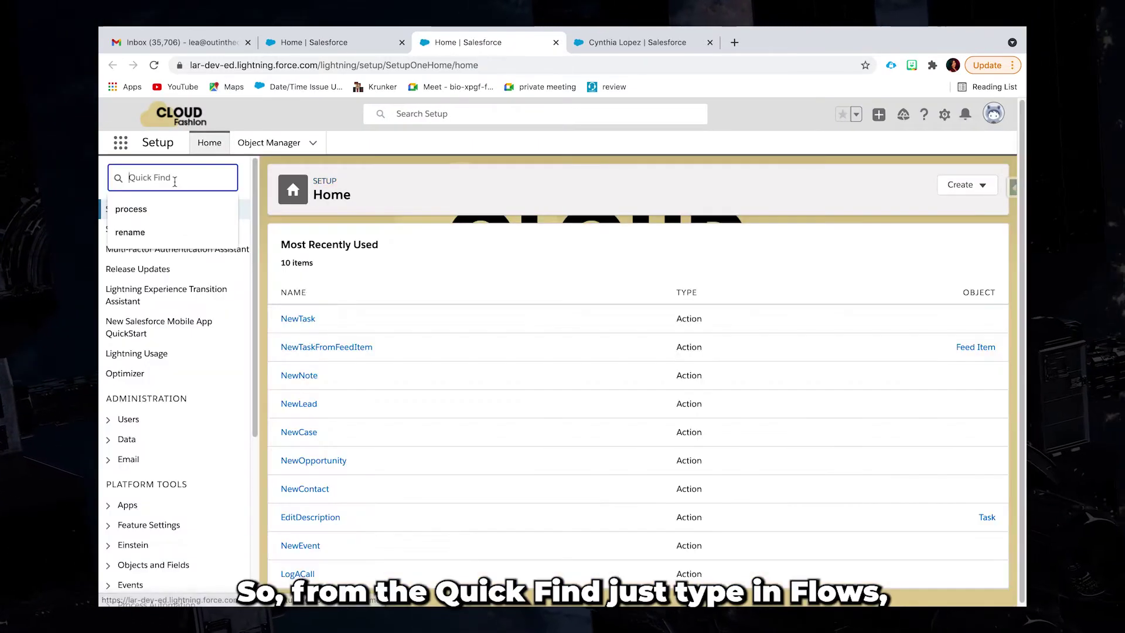
{"action": "type", "text": "f"}
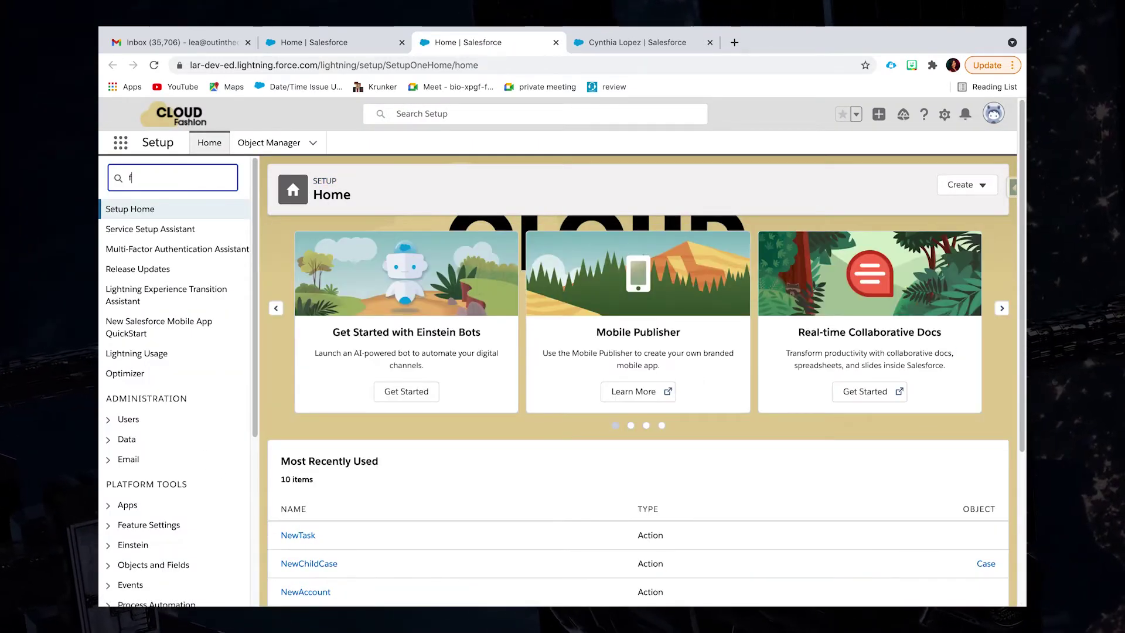
{"action": "type", "text": "lows"}
{"action": "left_click", "coordinate": [151, 231]}
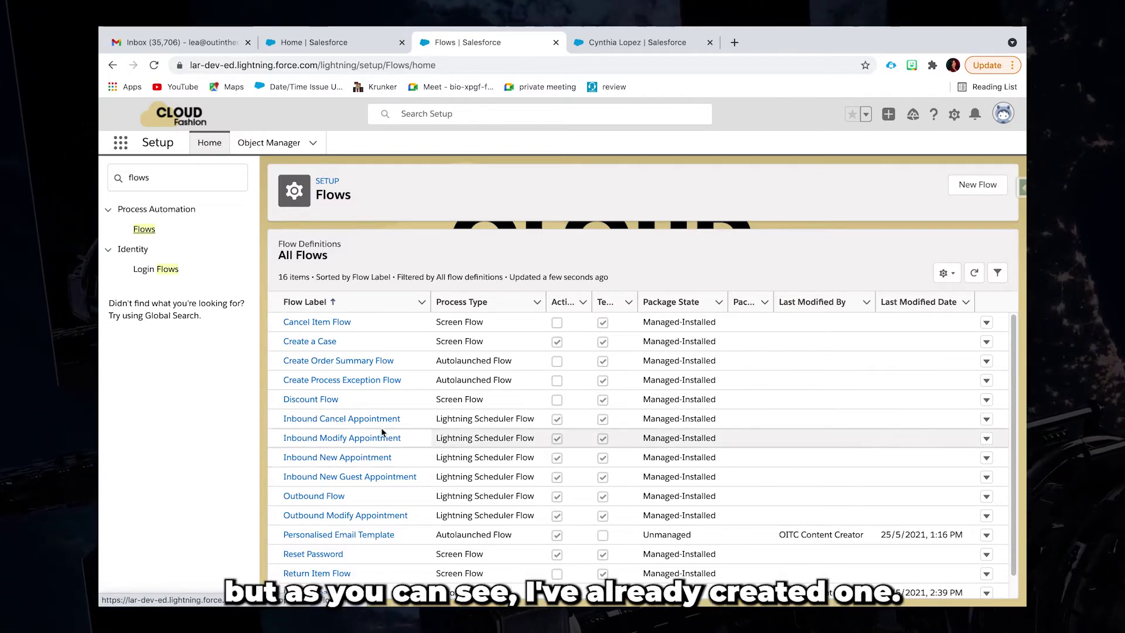
{"action": "left_click", "coordinate": [326, 535]}
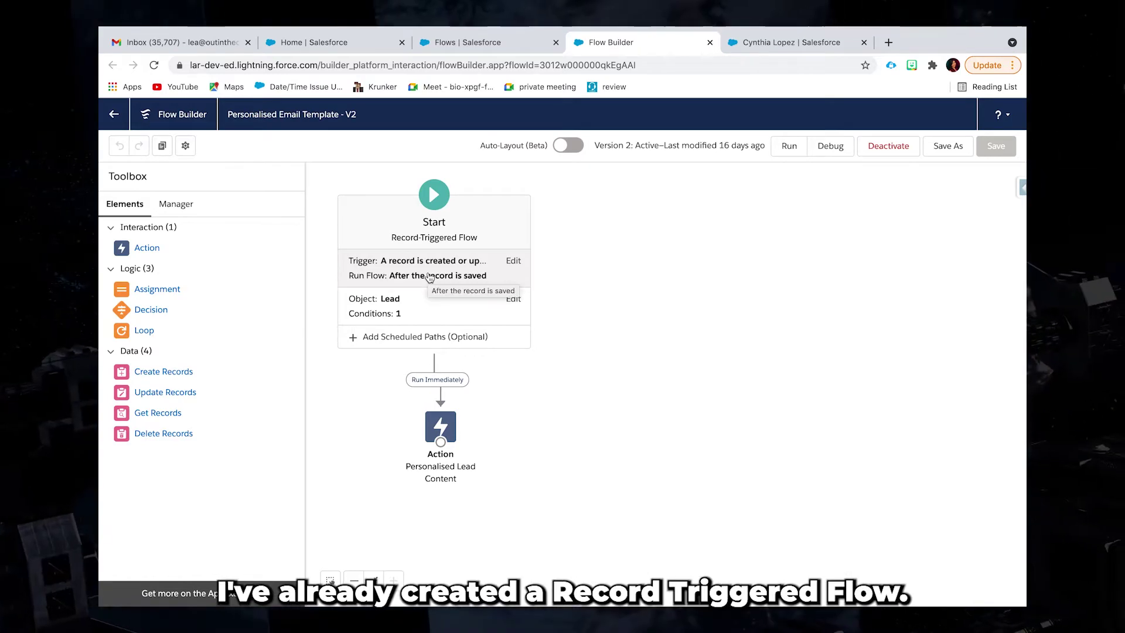
{"action": "left_click", "coordinate": [429, 278]}
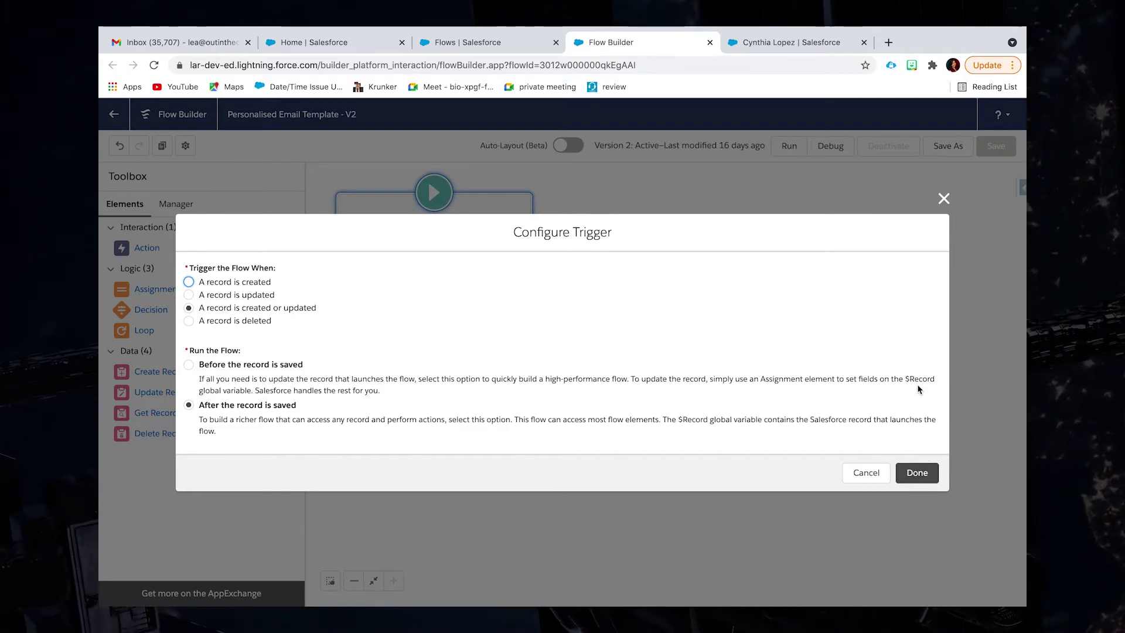
{"action": "left_click", "coordinate": [918, 472]}
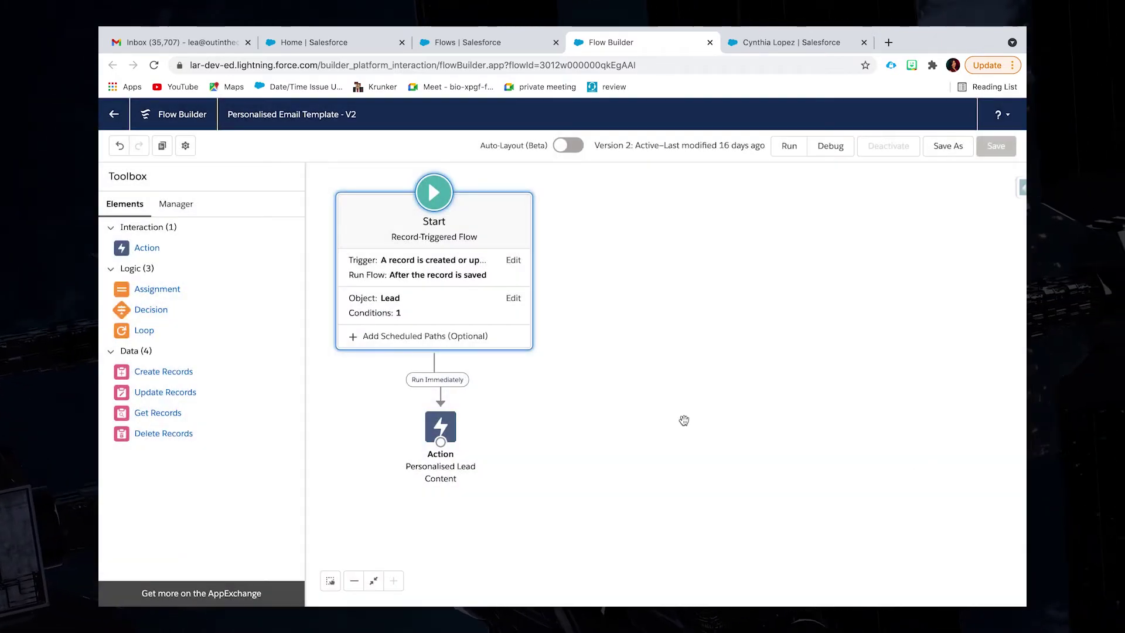
{"action": "left_click", "coordinate": [513, 297]}
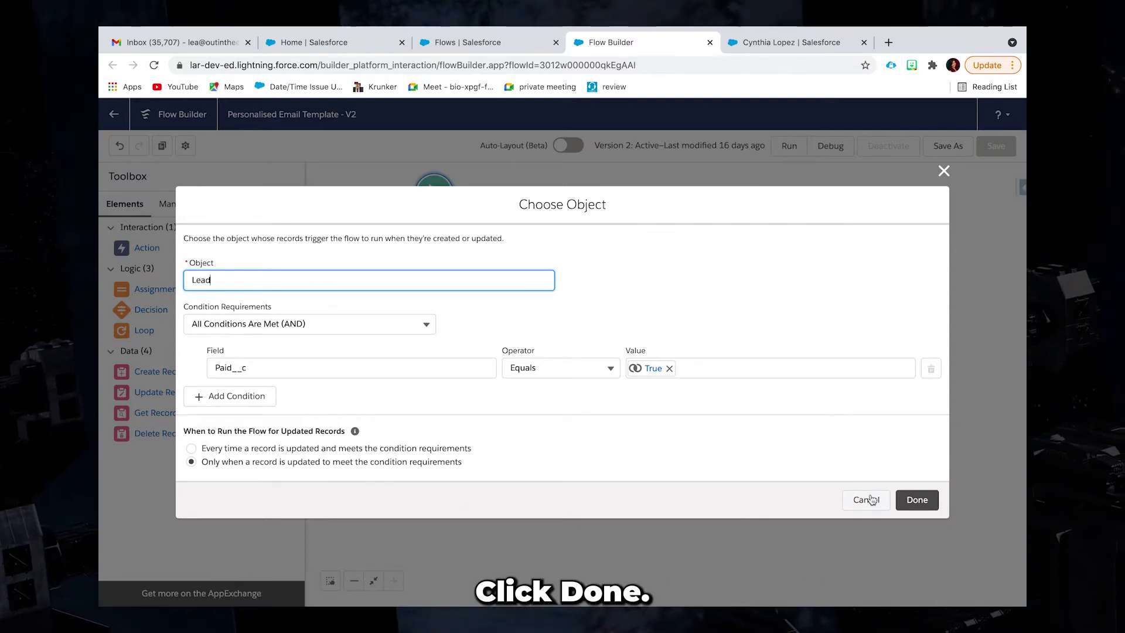
{"action": "left_click", "coordinate": [917, 504]}
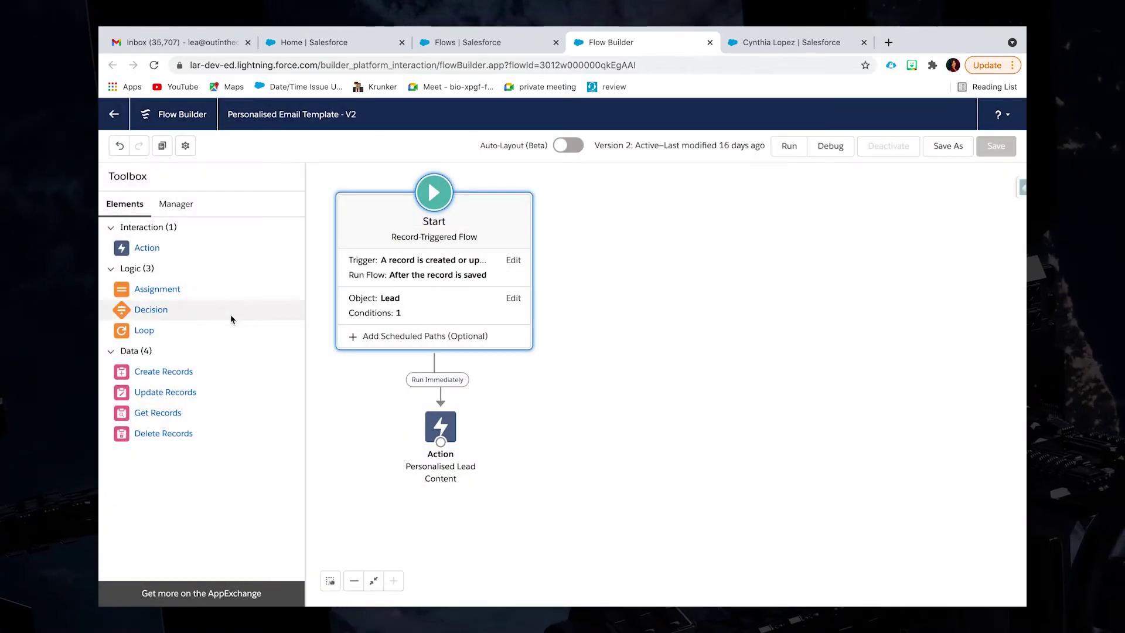
{"action": "left_click", "coordinate": [176, 204]}
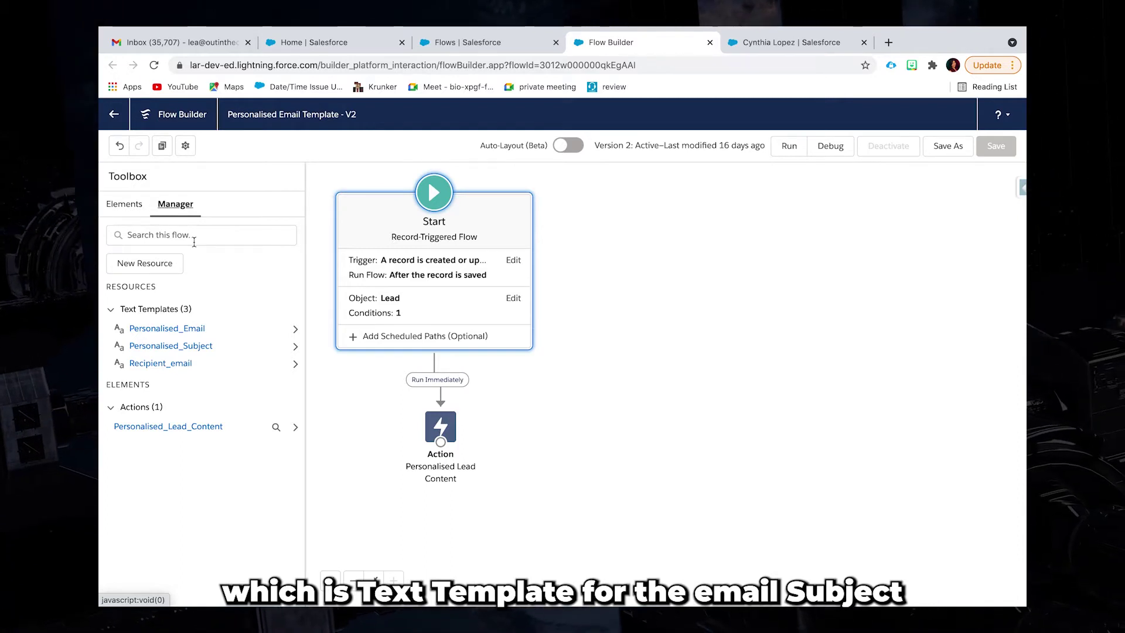
- Enlarge Personalised_Email's Body to review its full HTML, including the embedded promo image, then close it
{"action": "left_click", "coordinate": [295, 330]}
{"action": "left_click", "coordinate": [274, 318]}
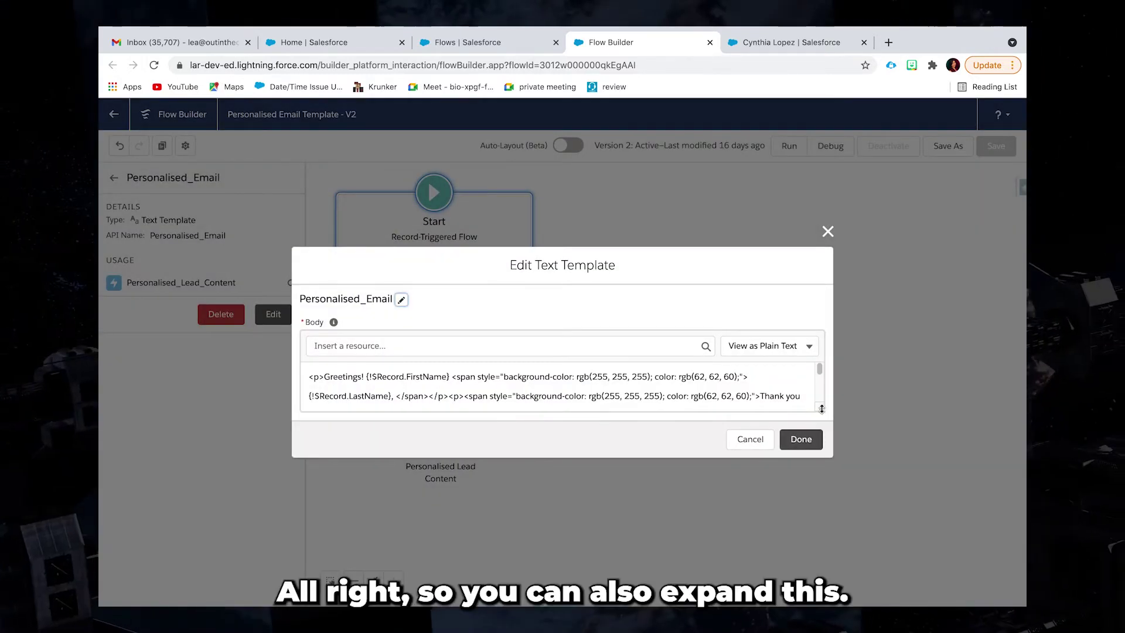
{"action": "left_click_drag", "start_coordinate": [826, 415], "coordinate": [820, 540]}
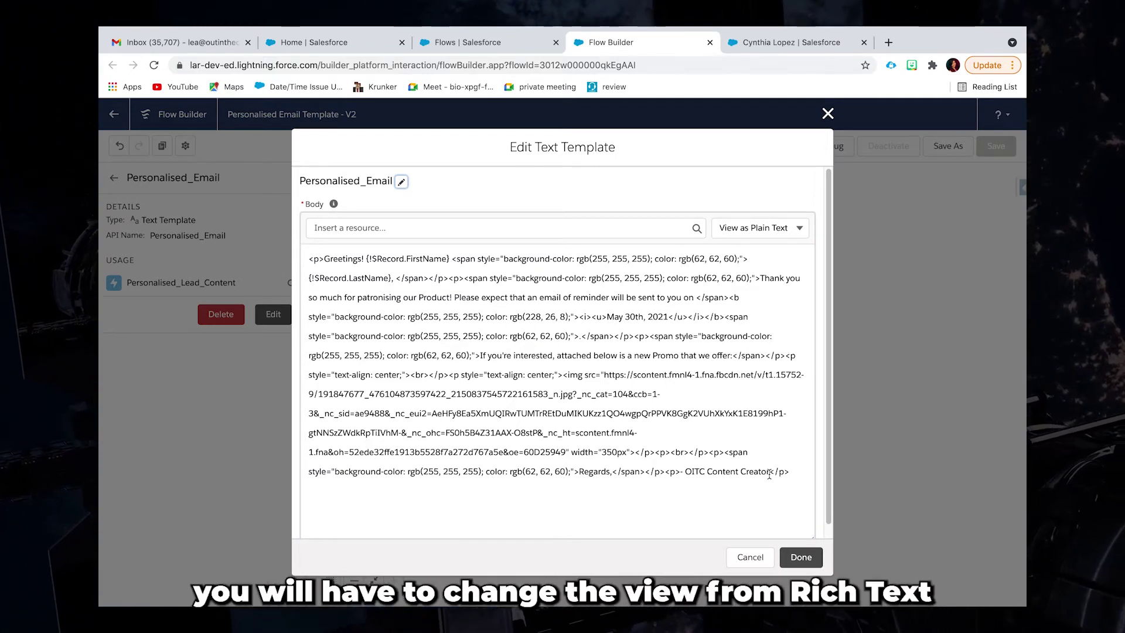
{"action": "left_click", "coordinate": [779, 229]}
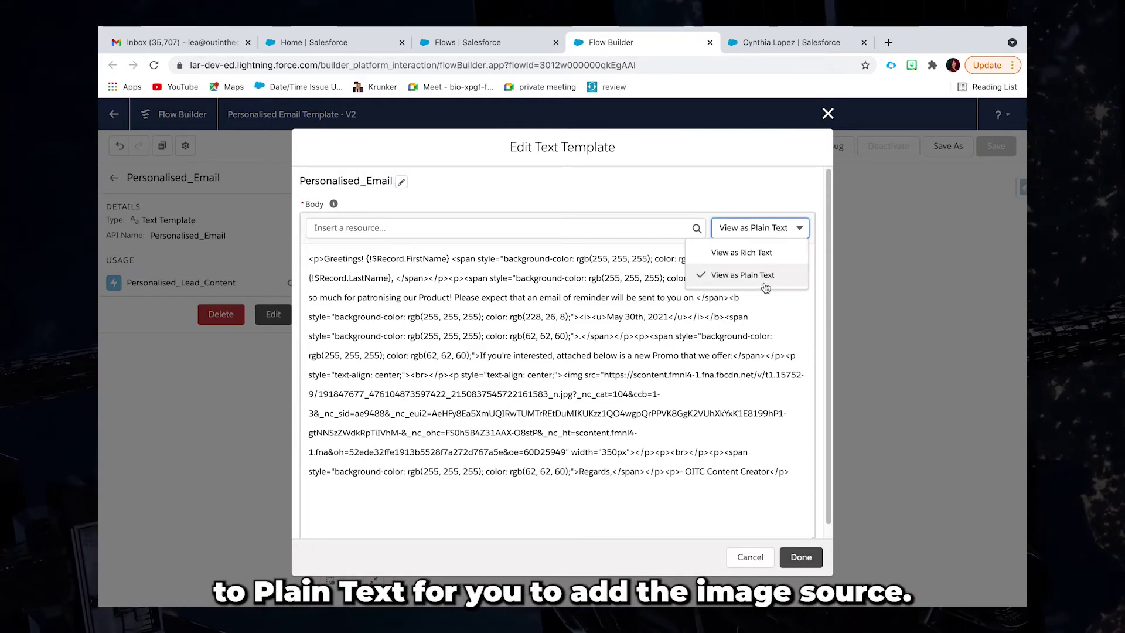
{"action": "left_click", "coordinate": [802, 557]}
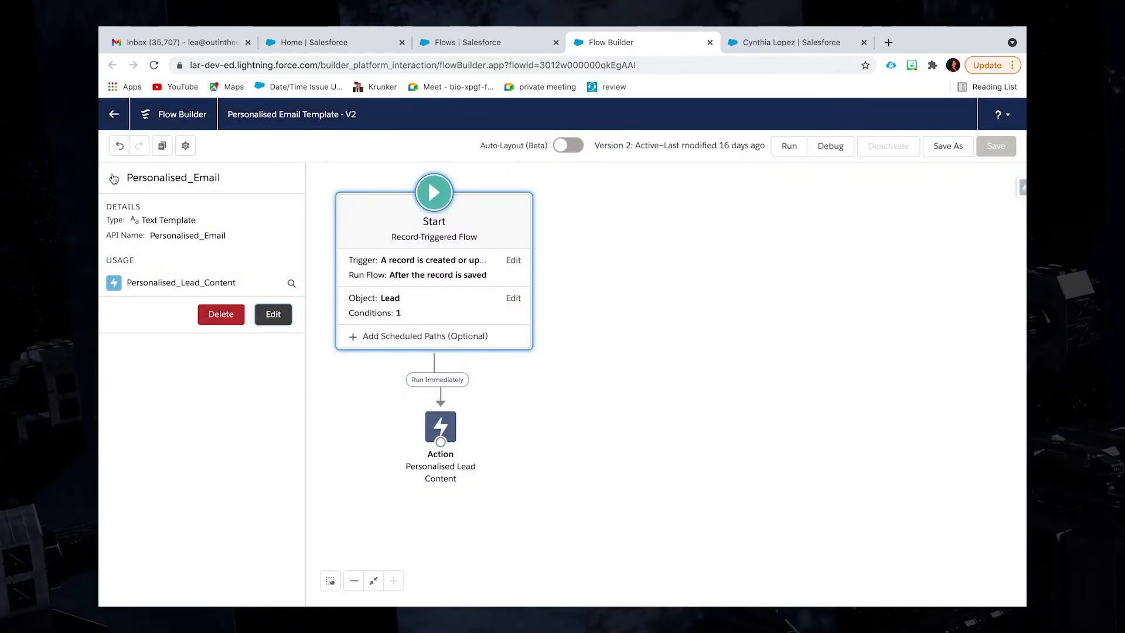
{"action": "left_click", "coordinate": [114, 178]}
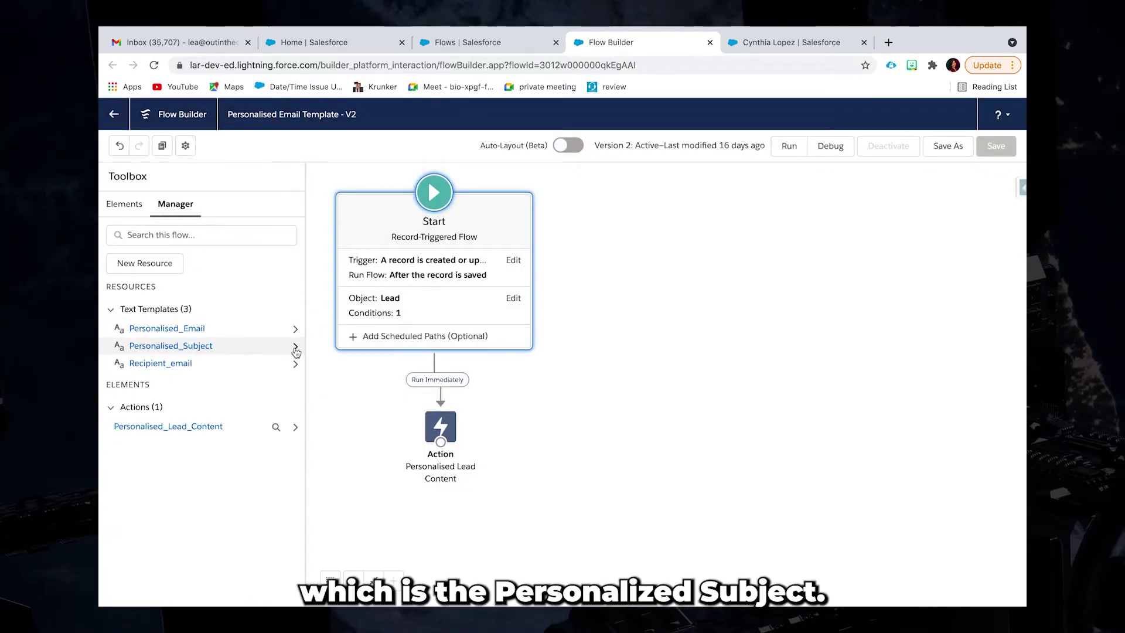
- Insert the $Record merge field into Personalised_Subject's body and save the greeting
{"action": "left_click", "coordinate": [295, 351]}
{"action": "left_click", "coordinate": [275, 314]}
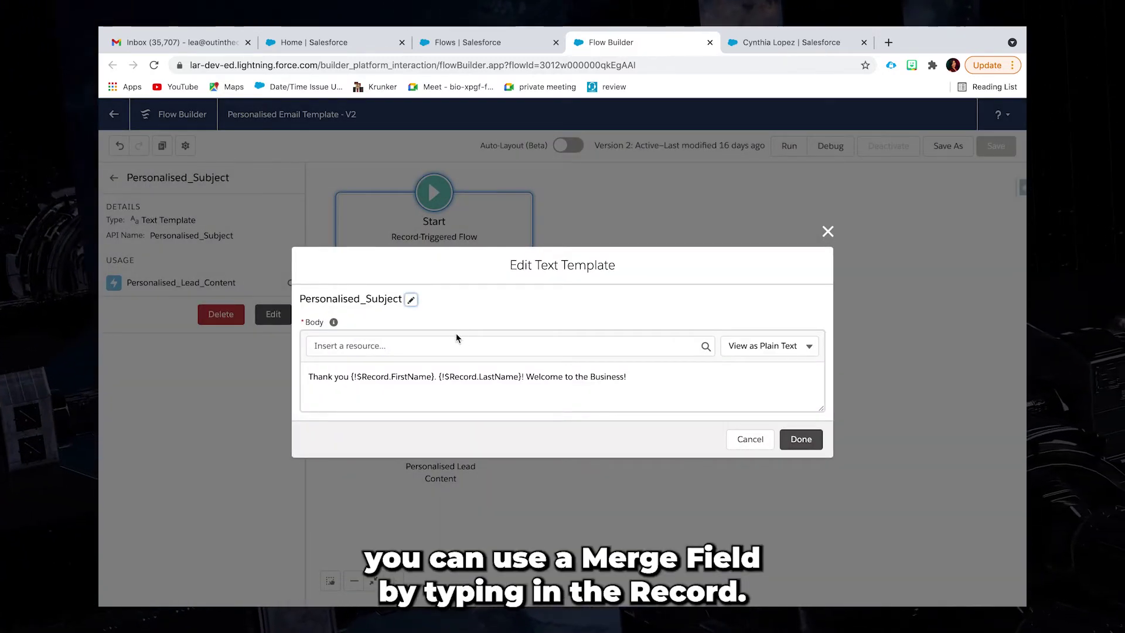
{"action": "left_click", "coordinate": [410, 346]}
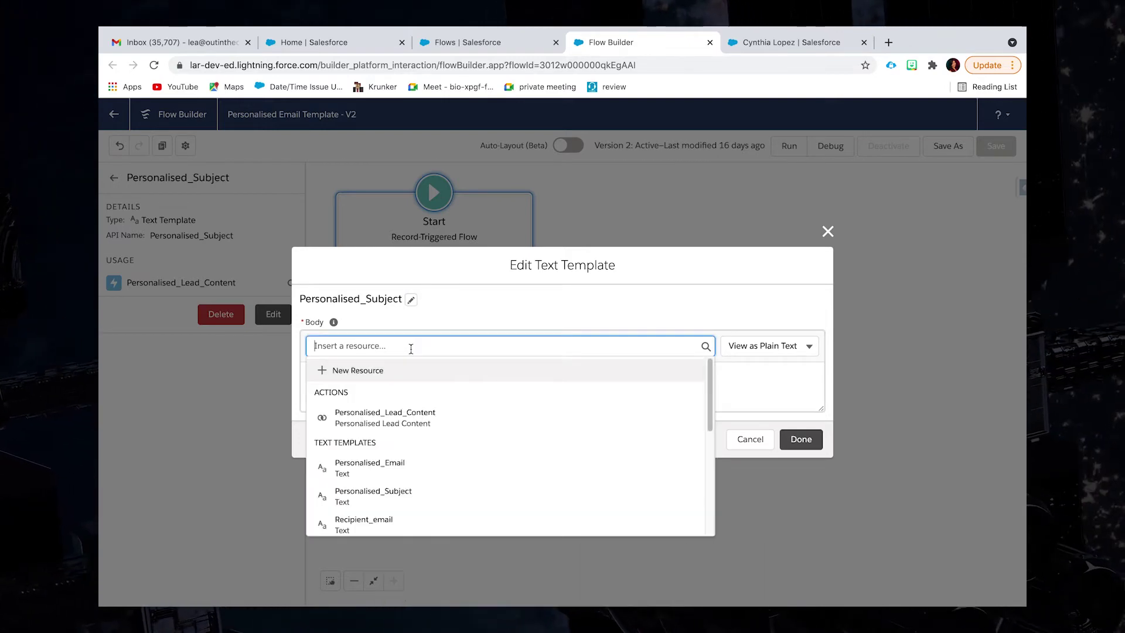
{"action": "type", "text": "reci"}
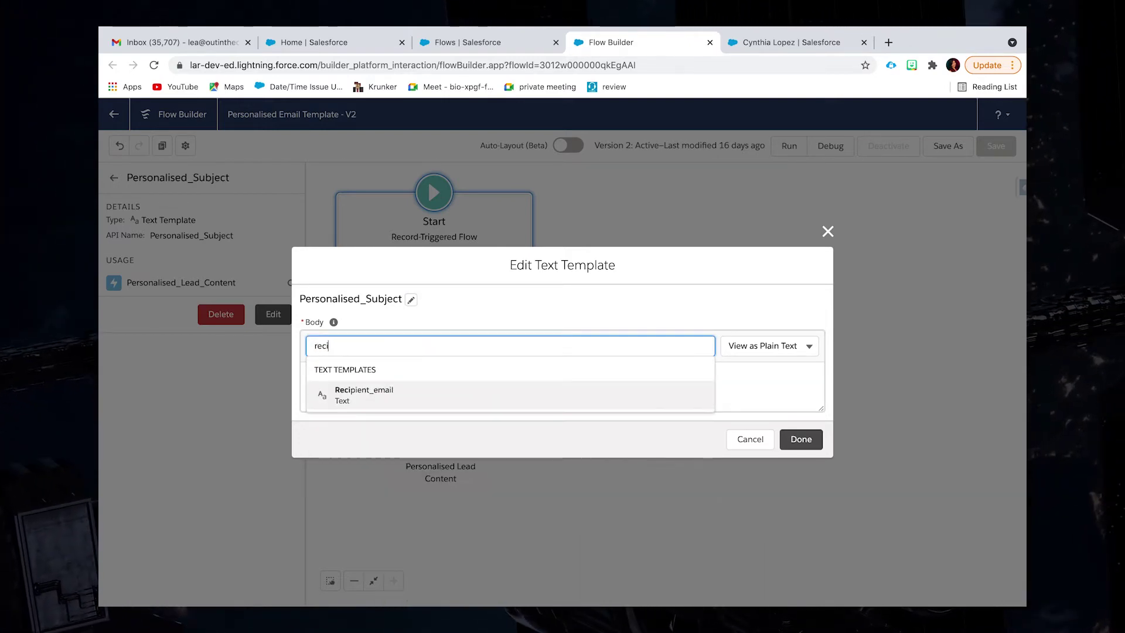
{"action": "key", "text": "BackSpace"}
{"action": "type", "text": "ord"}
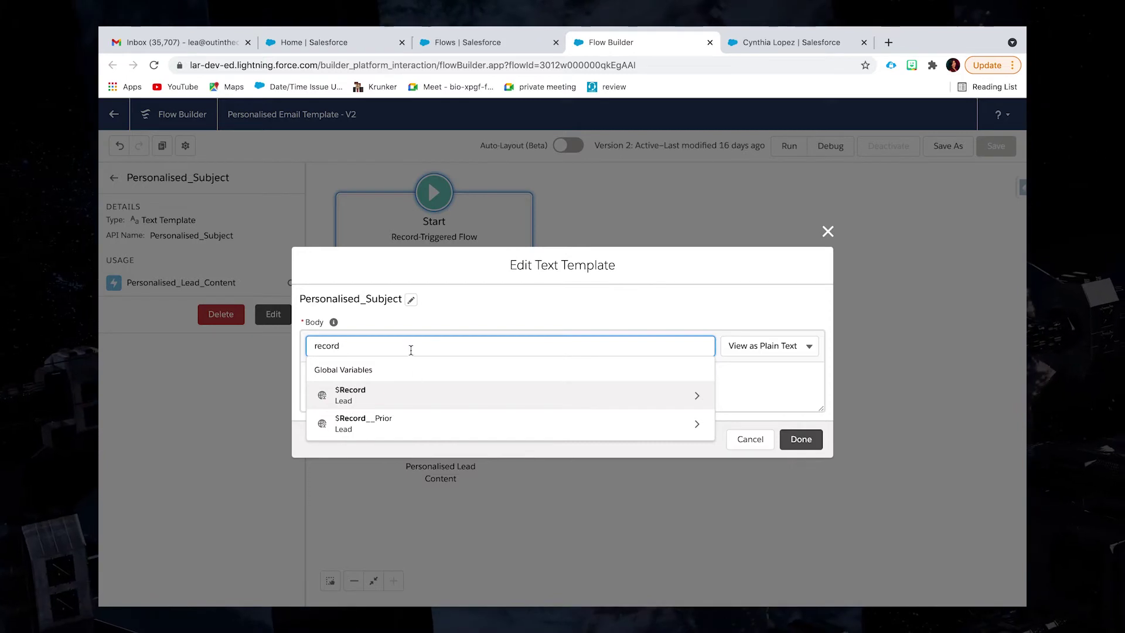
{"action": "left_click", "coordinate": [417, 397]}
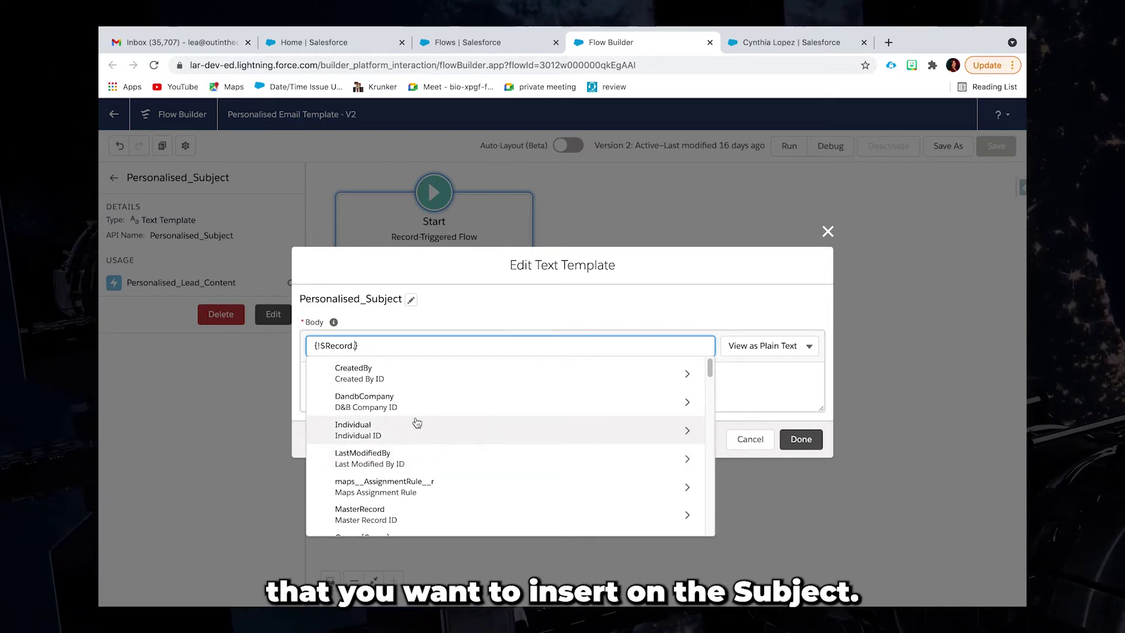
{"action": "left_click", "coordinate": [781, 387]}
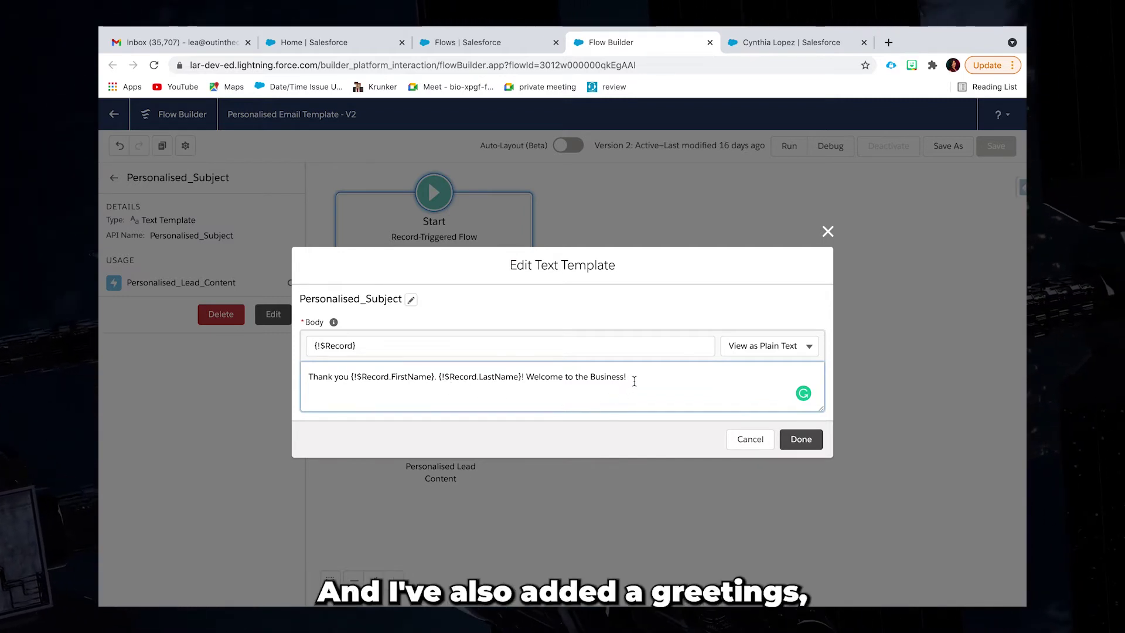
{"action": "left_click", "coordinate": [802, 440]}
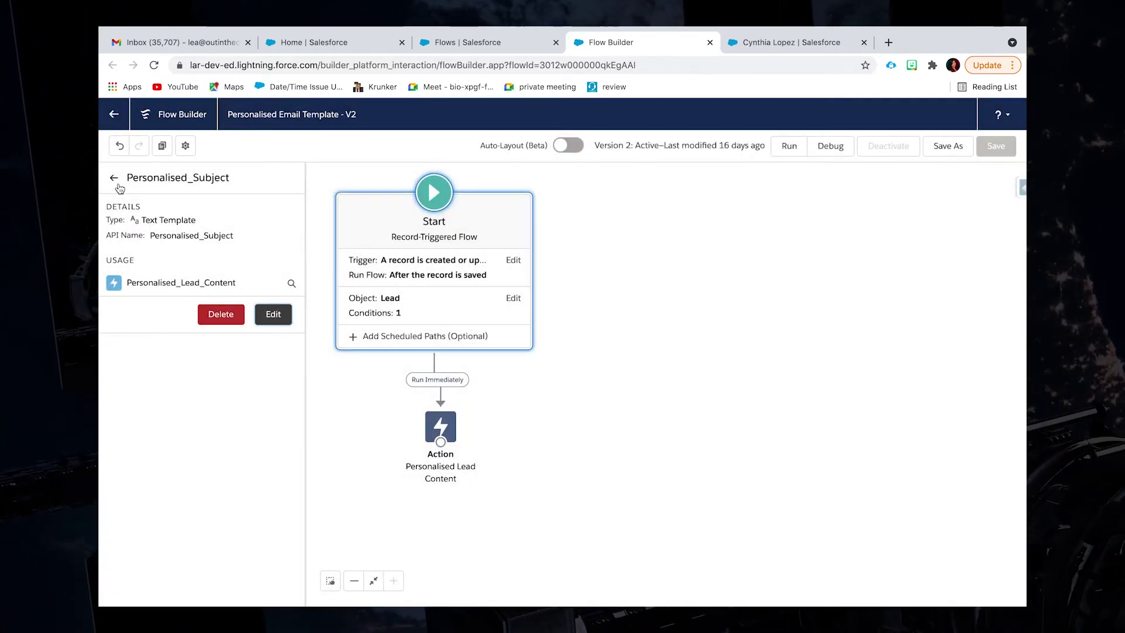
{"action": "left_click", "coordinate": [114, 178]}
- Confirm Recipient_email's body is only {!$Record.Email} and save the template
{"action": "left_click", "coordinate": [291, 363]}
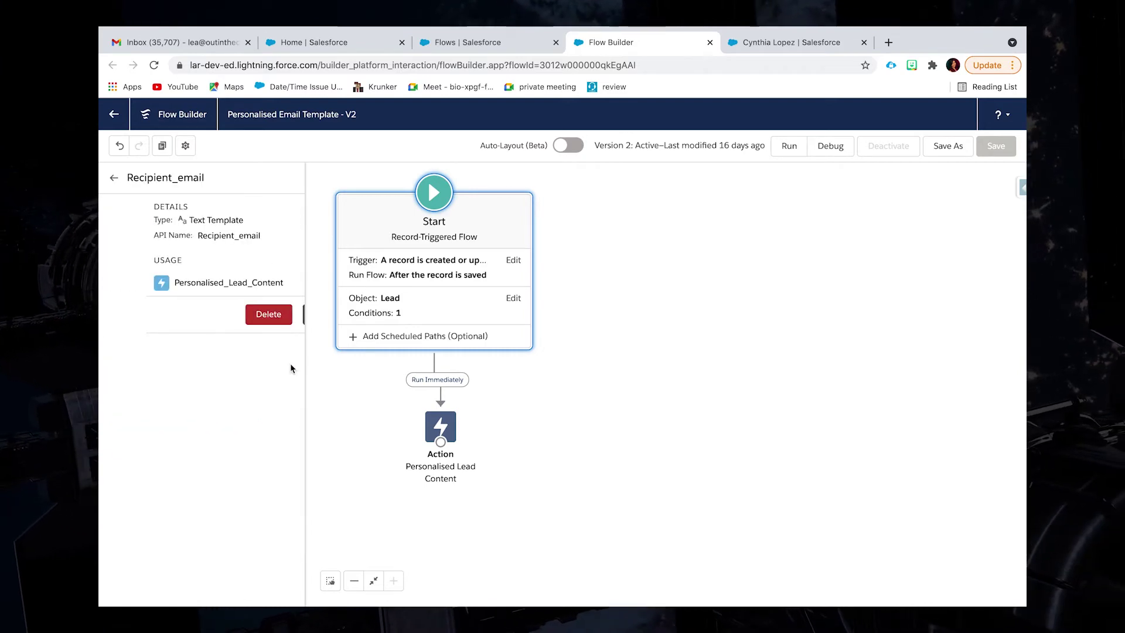
{"action": "left_click", "coordinate": [273, 314]}
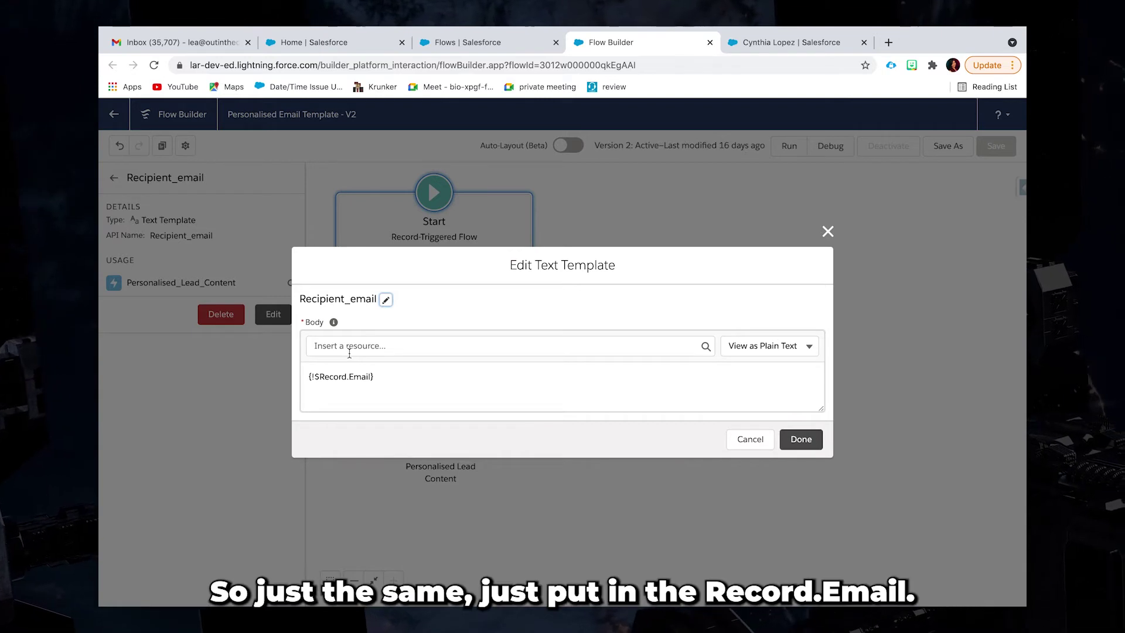
{"action": "left_click", "coordinate": [348, 348]}
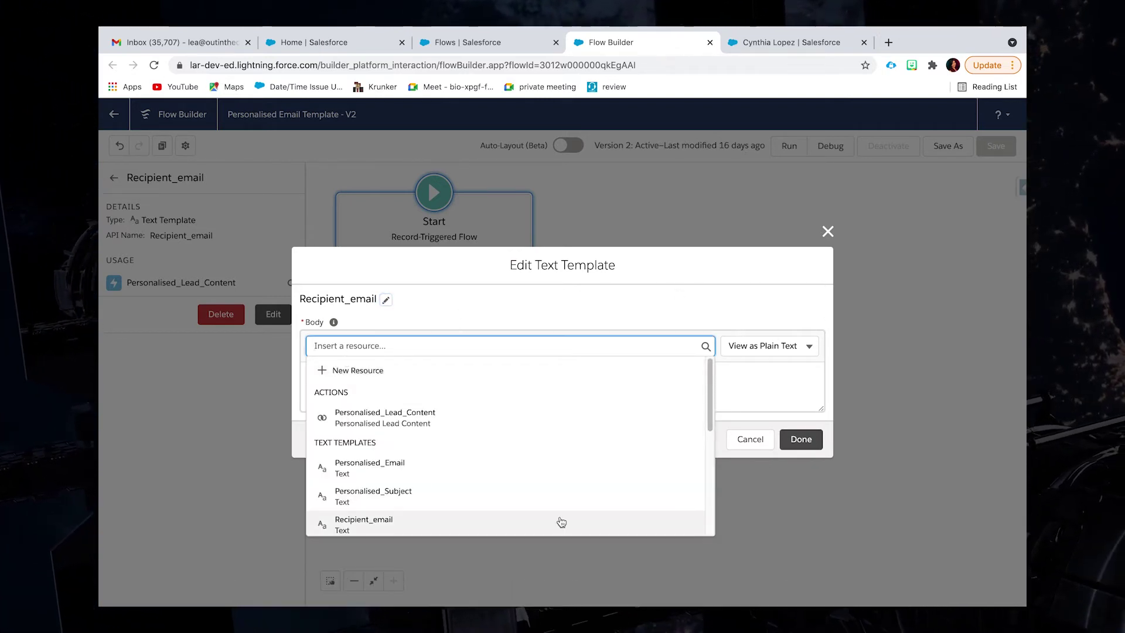
{"action": "left_click", "coordinate": [778, 389]}
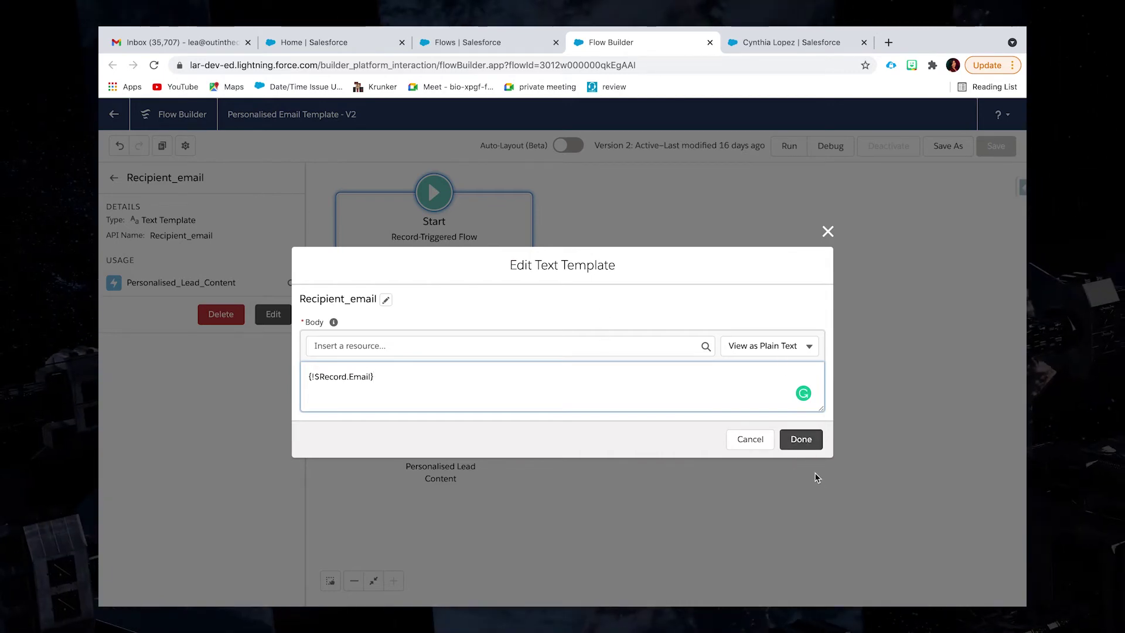
{"action": "left_click", "coordinate": [803, 439]}
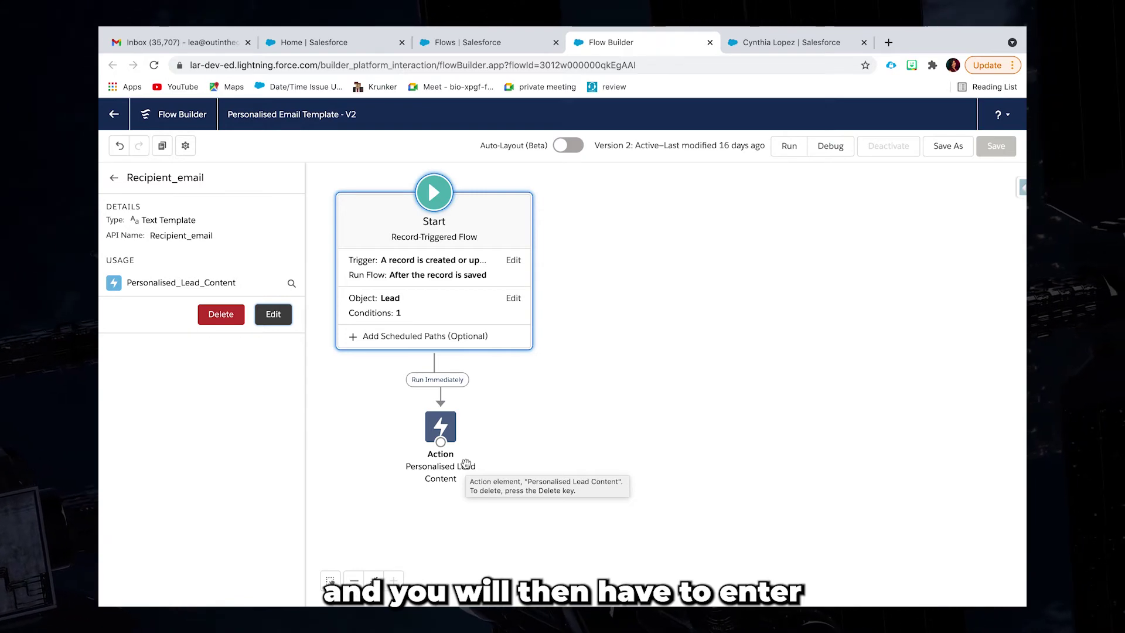
{"action": "double_click", "coordinate": [446, 432]}
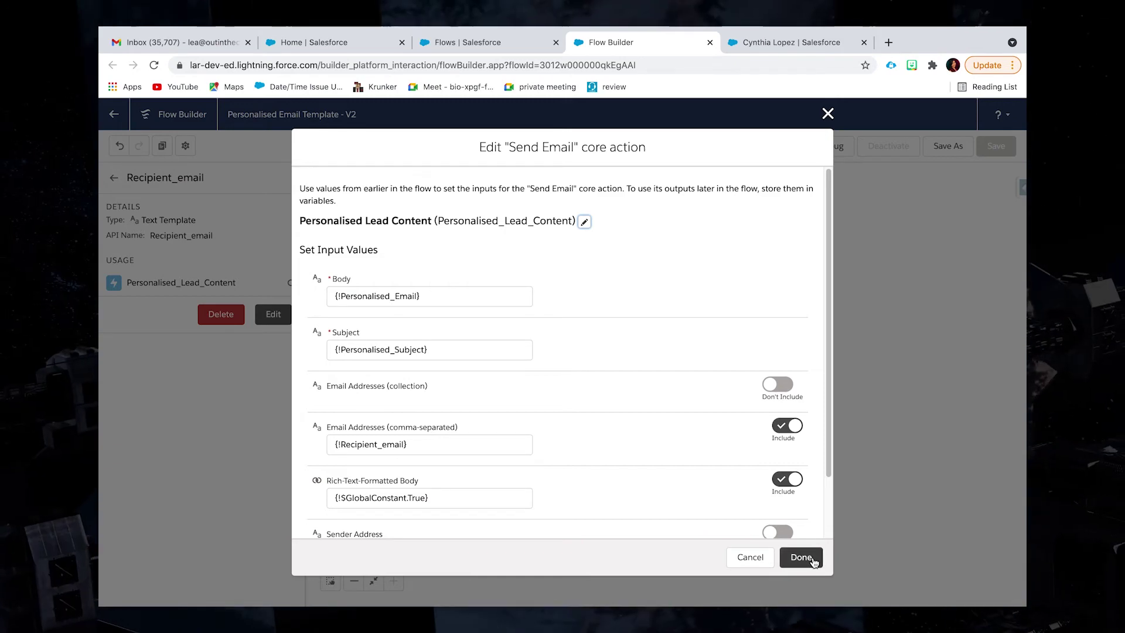
{"action": "scroll", "coordinate": [703, 487], "scroll_direction": "down", "scroll_amount": 2}
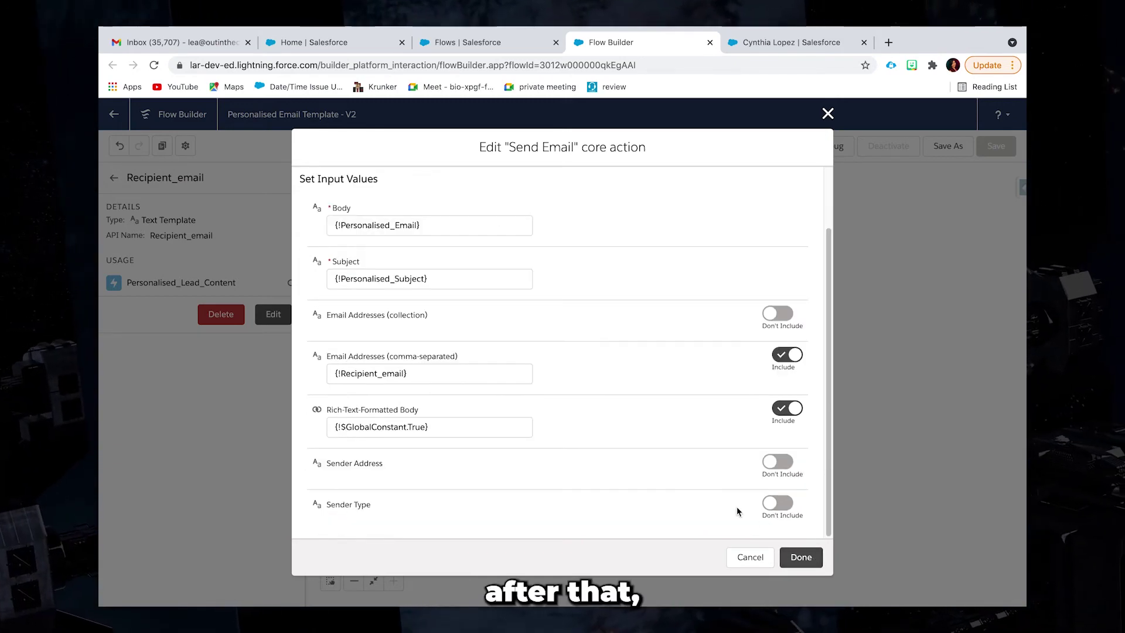
{"action": "left_click", "coordinate": [801, 558]}
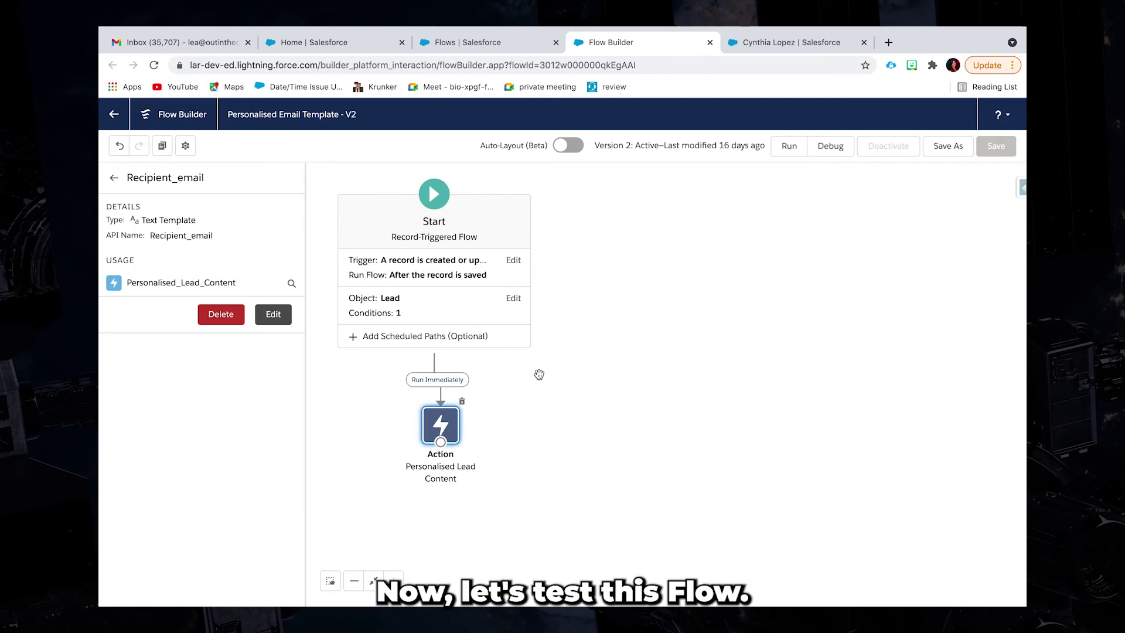
{"action": "left_click", "coordinate": [757, 42]}
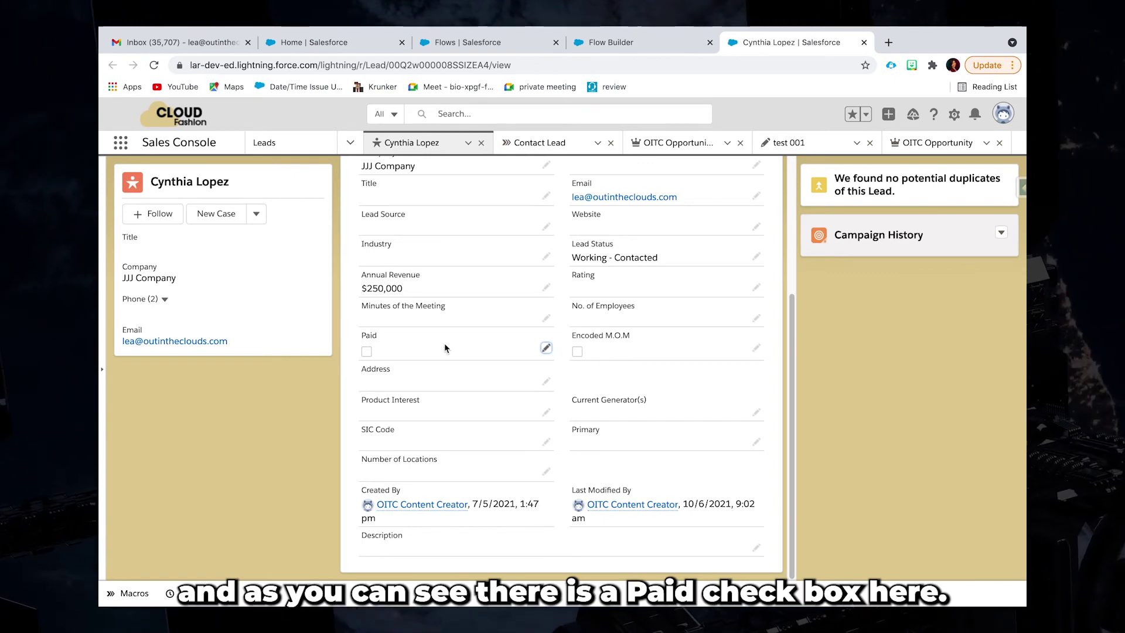
- Tick the lead's Paid checkbox and save the record to trigger the flow
{"action": "left_click", "coordinate": [545, 350]}
{"action": "left_click", "coordinate": [372, 368]}
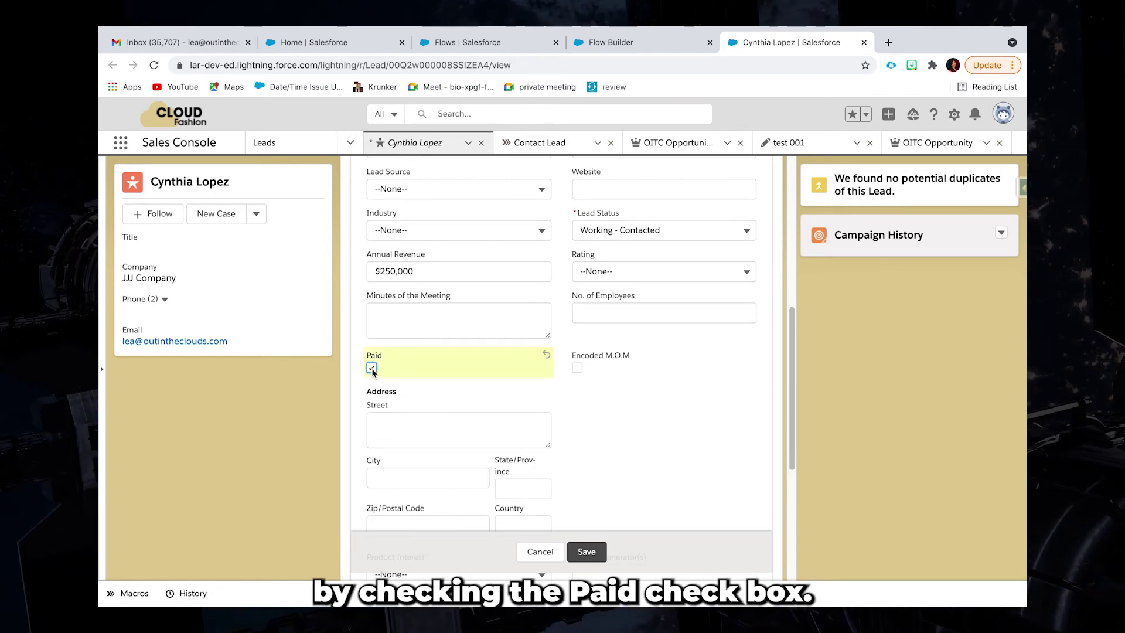
{"action": "left_click", "coordinate": [586, 552]}
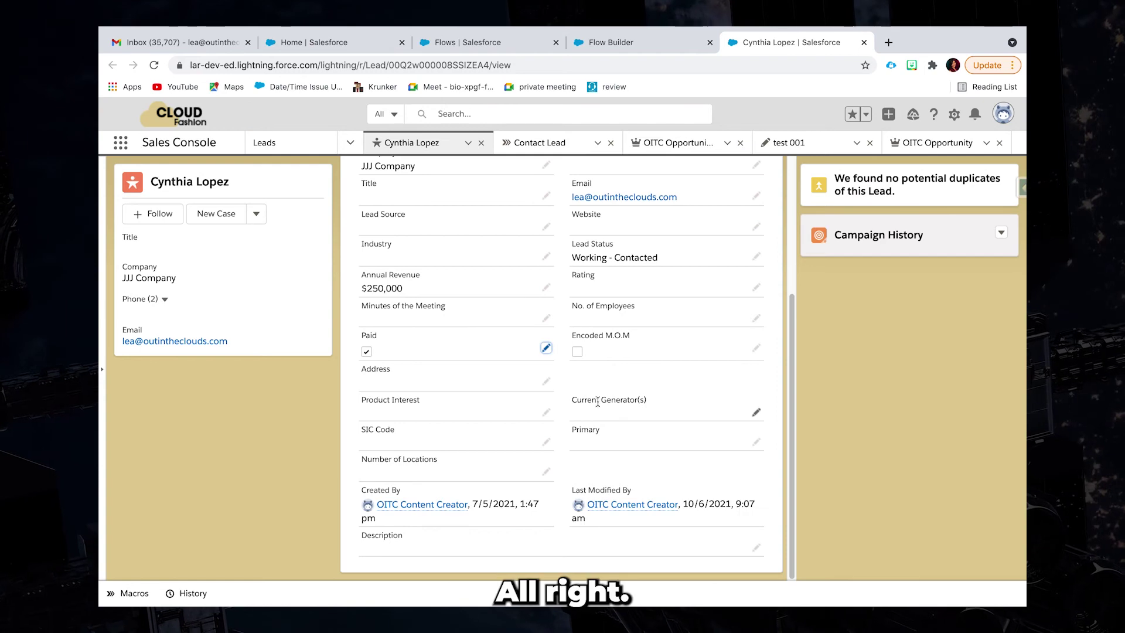
{"action": "left_click", "coordinate": [198, 45]}
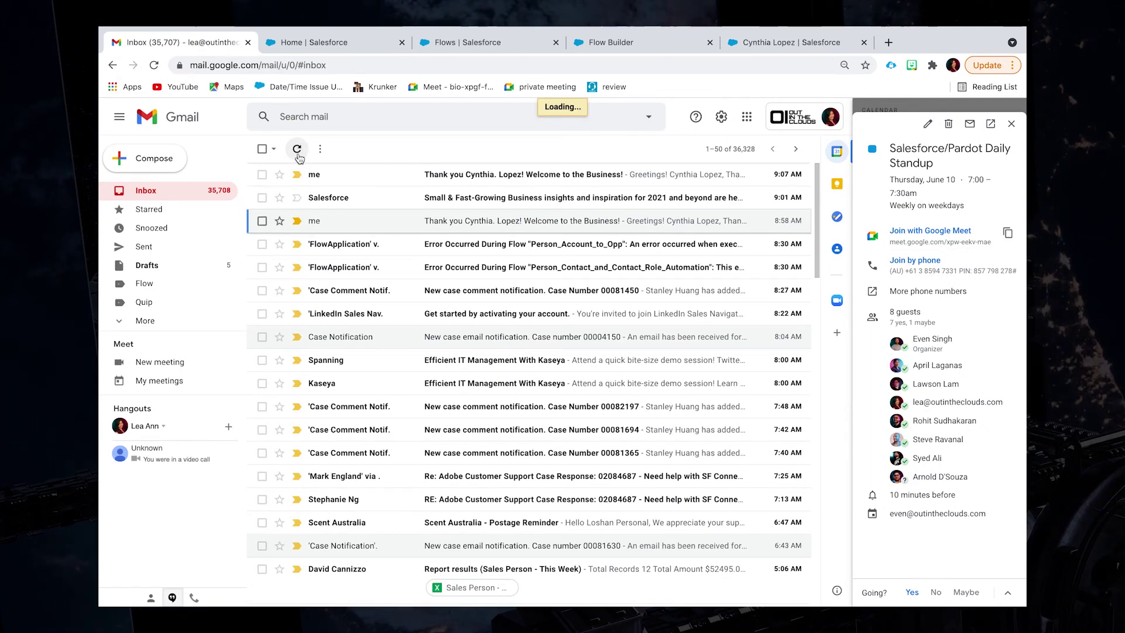
- Open the newest 'Welcome to the Business' email and scroll down to its promo image
{"action": "left_click", "coordinate": [497, 181]}
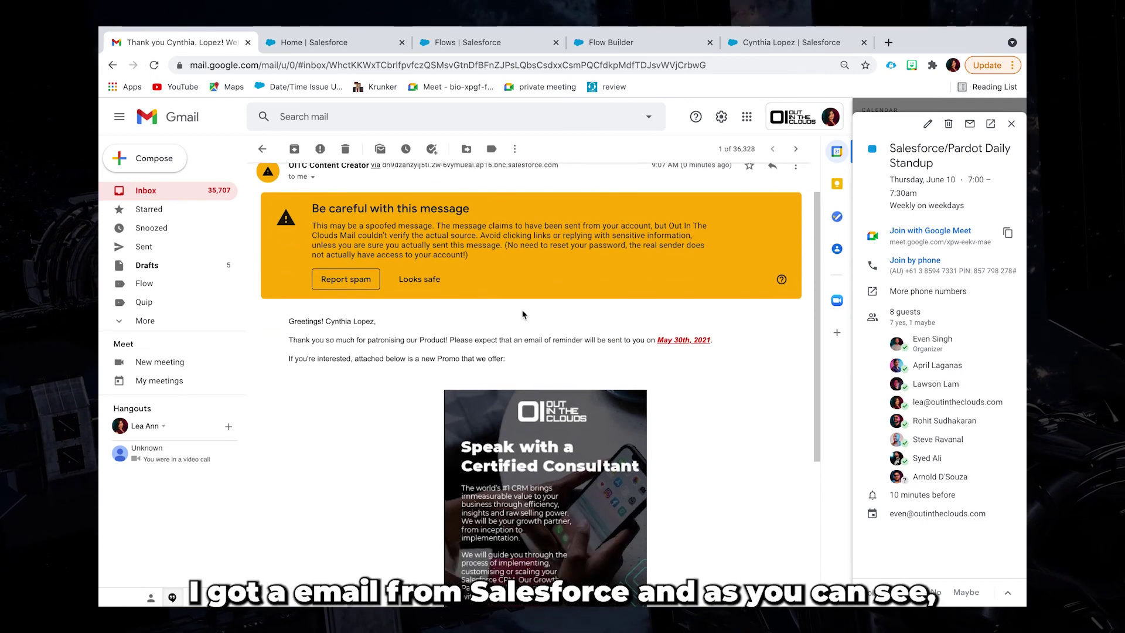
{"action": "scroll", "coordinate": [518, 317], "scroll_direction": "down", "scroll_amount": 1}
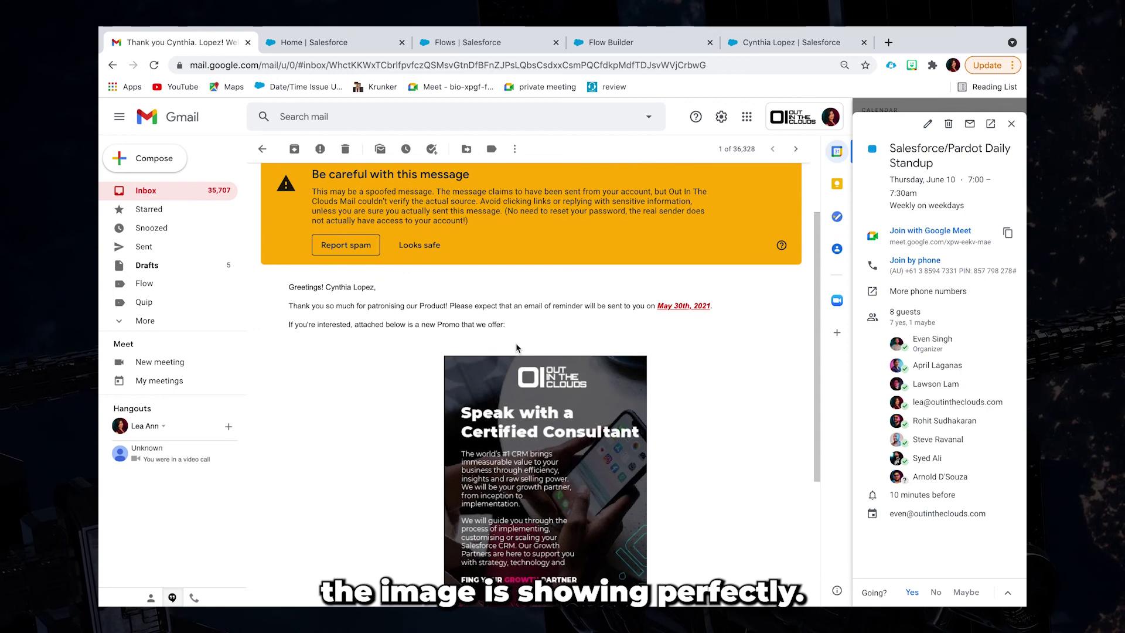
{"action": "scroll", "coordinate": [515, 345], "scroll_direction": "down", "scroll_amount": 1}
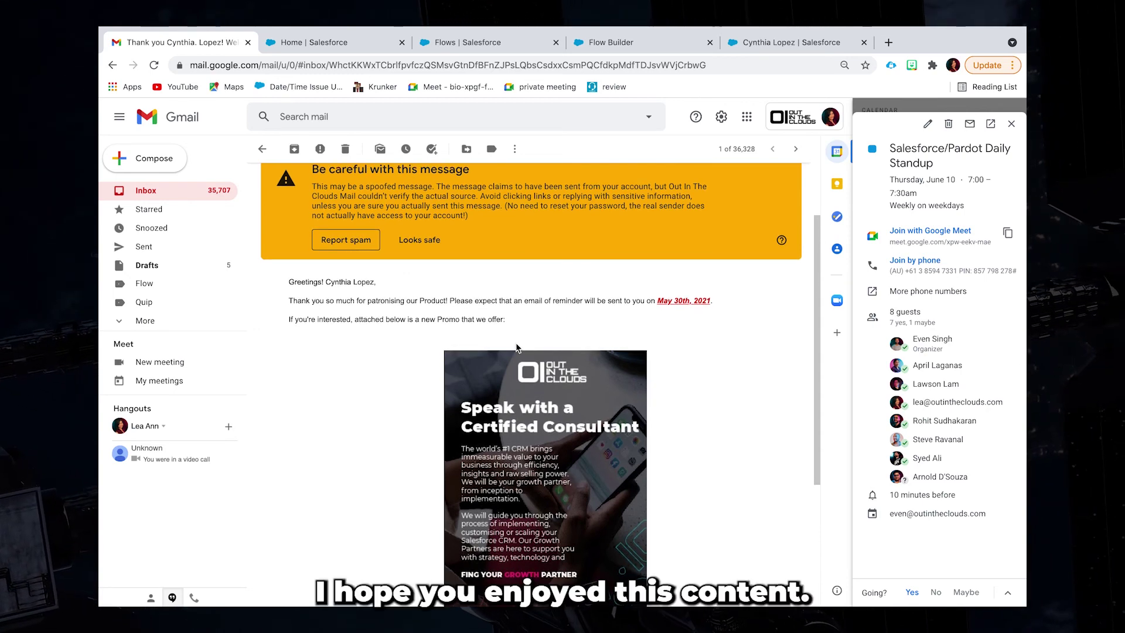